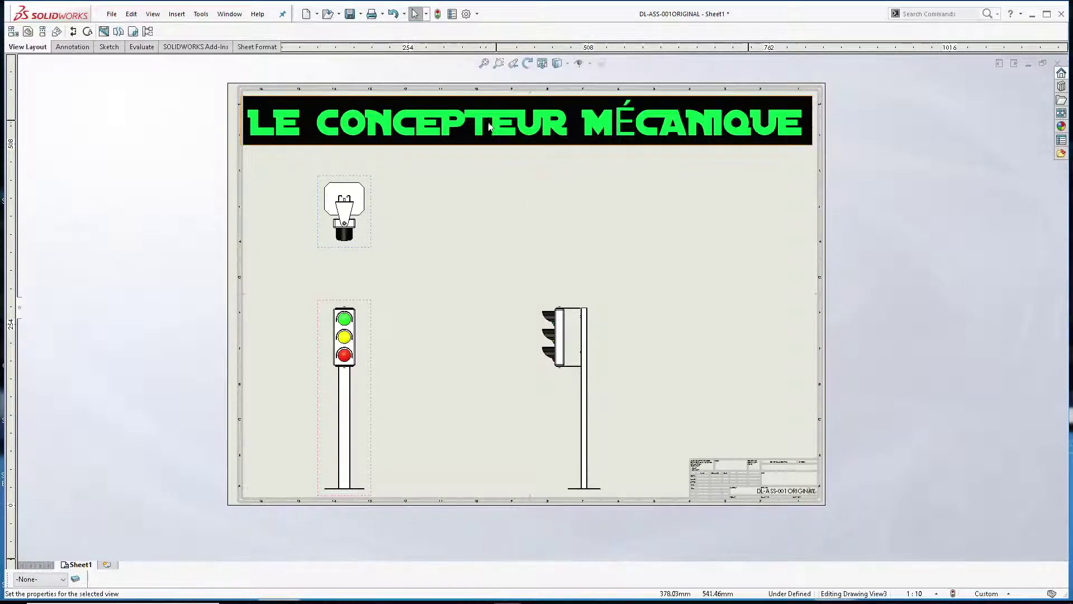
Clear the view selection and begin inserting a new Model View on the sheet
left_click(425, 367)
left_click(28, 33)
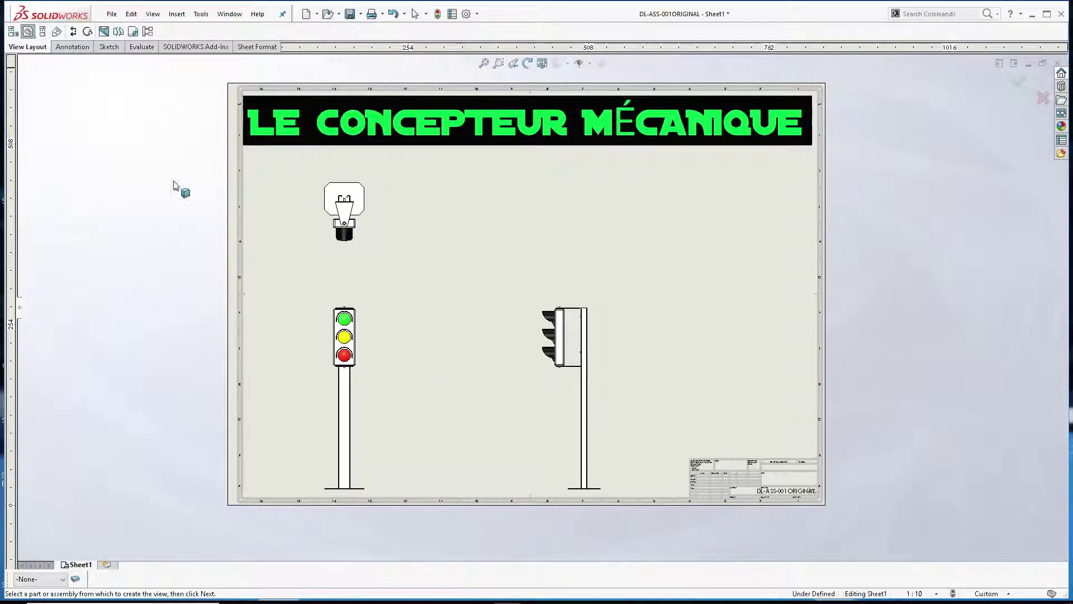
Place a shaded-with-edges isometric view of DL-ASS-001ORIGINAL at sheet scale in the upper right
left_click(21, 308)
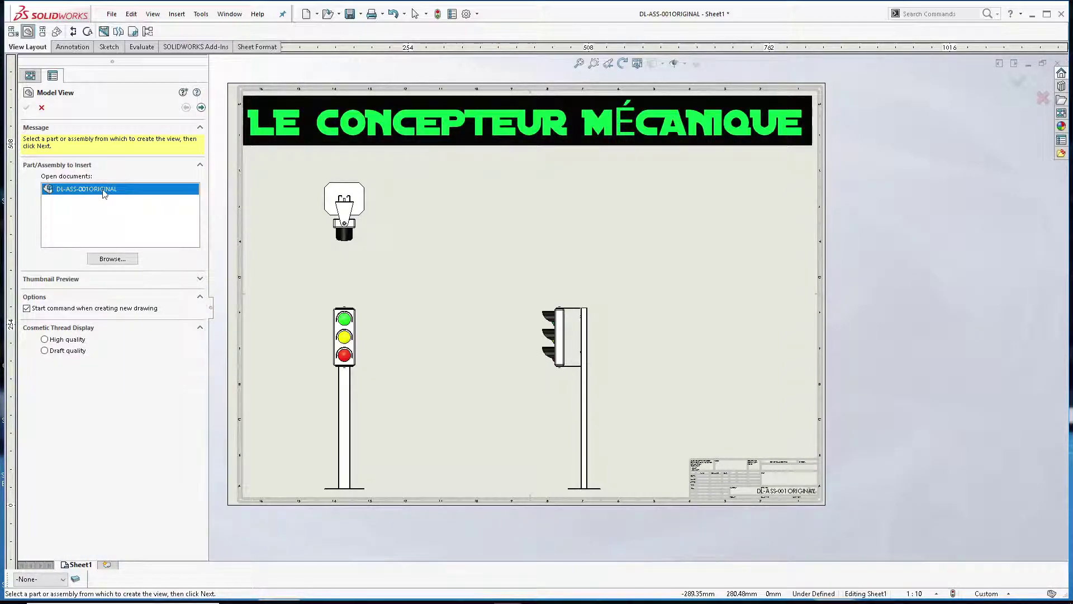
double_click(104, 190)
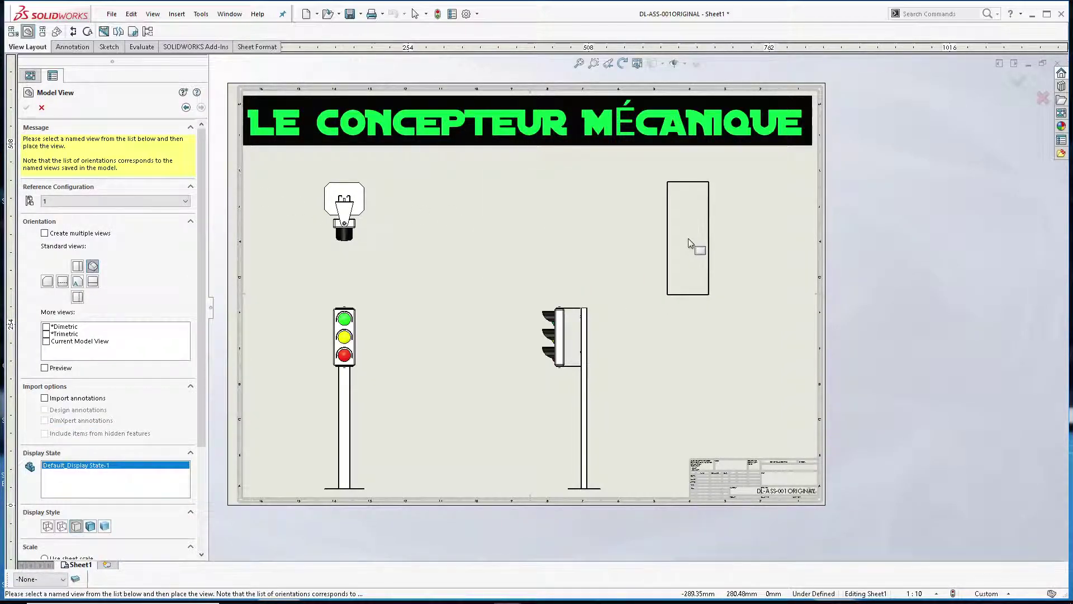
left_click(682, 225)
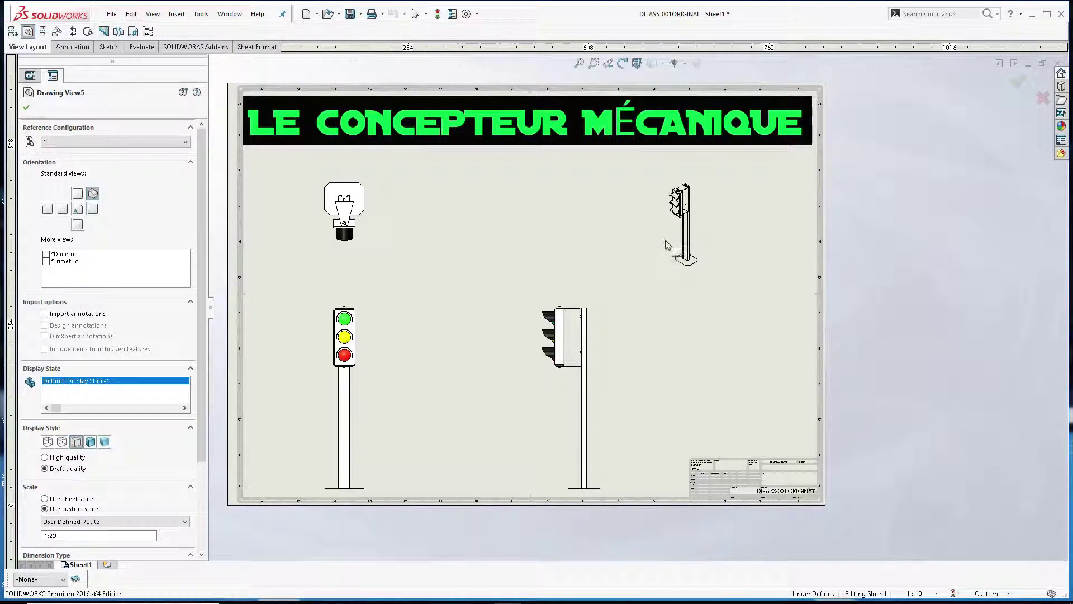
left_click(50, 499)
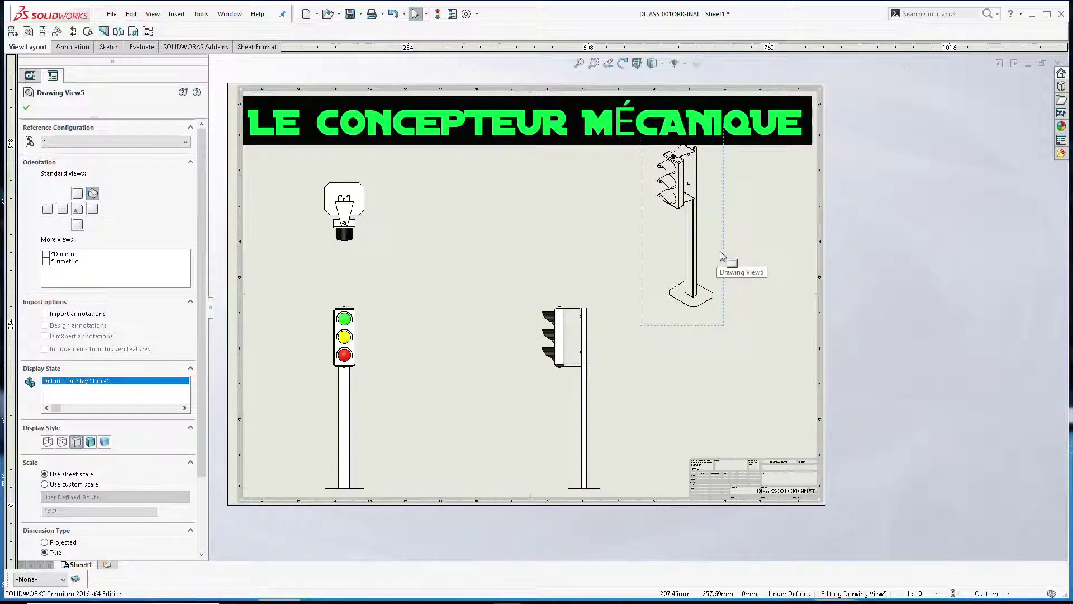
left_click_drag(721, 255, 723, 287)
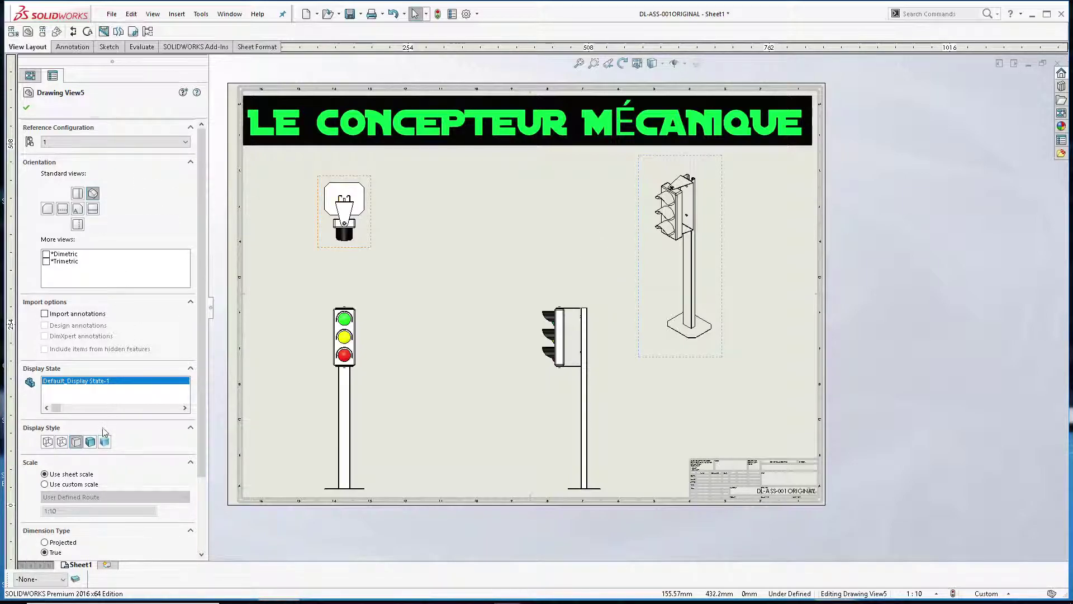
left_click(93, 441)
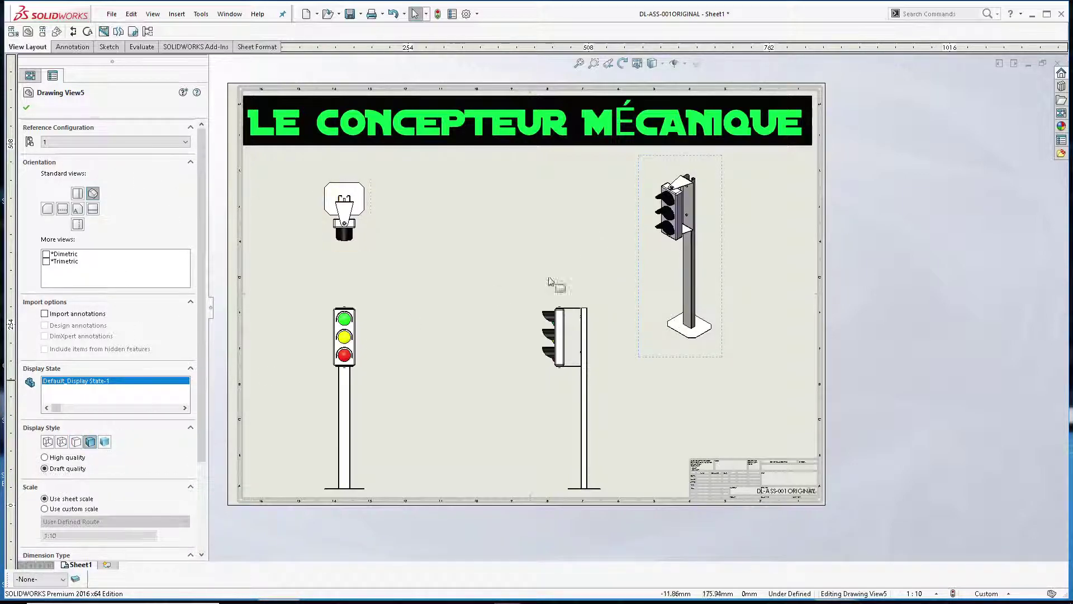
left_click(27, 108)
left_click_drag(729, 259, 750, 255)
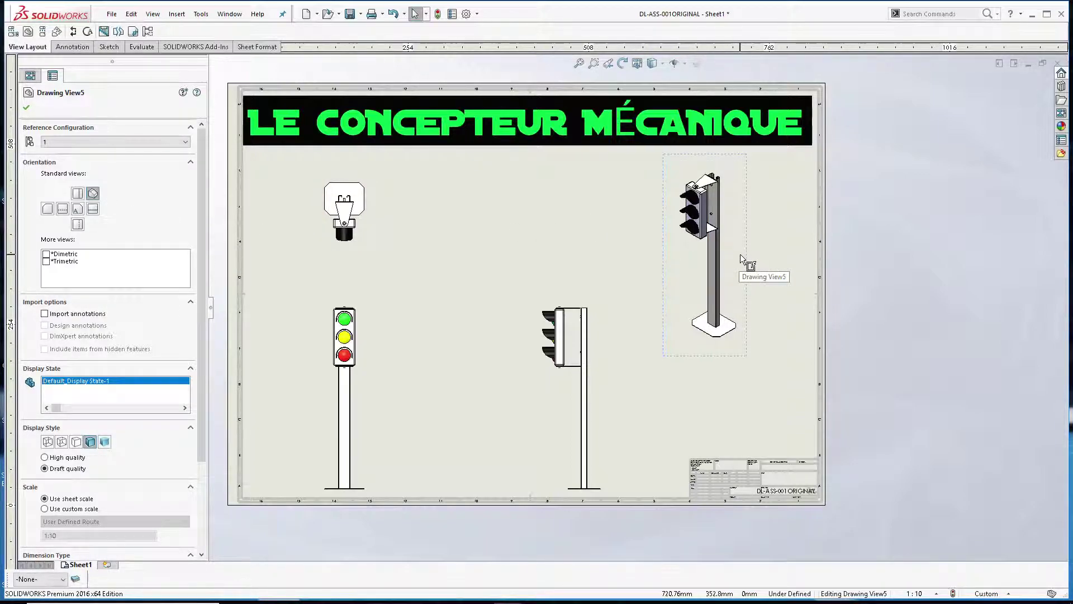
left_click(372, 370)
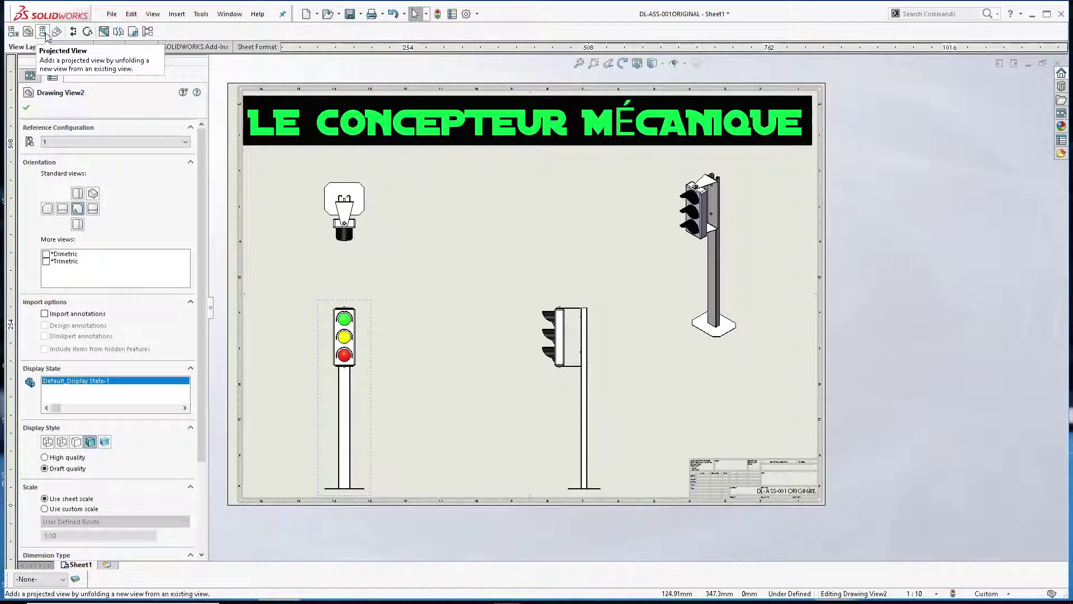
Start a Projected View from the front traffic-light view (Drawing View2), zooming out for room
left_click(43, 32)
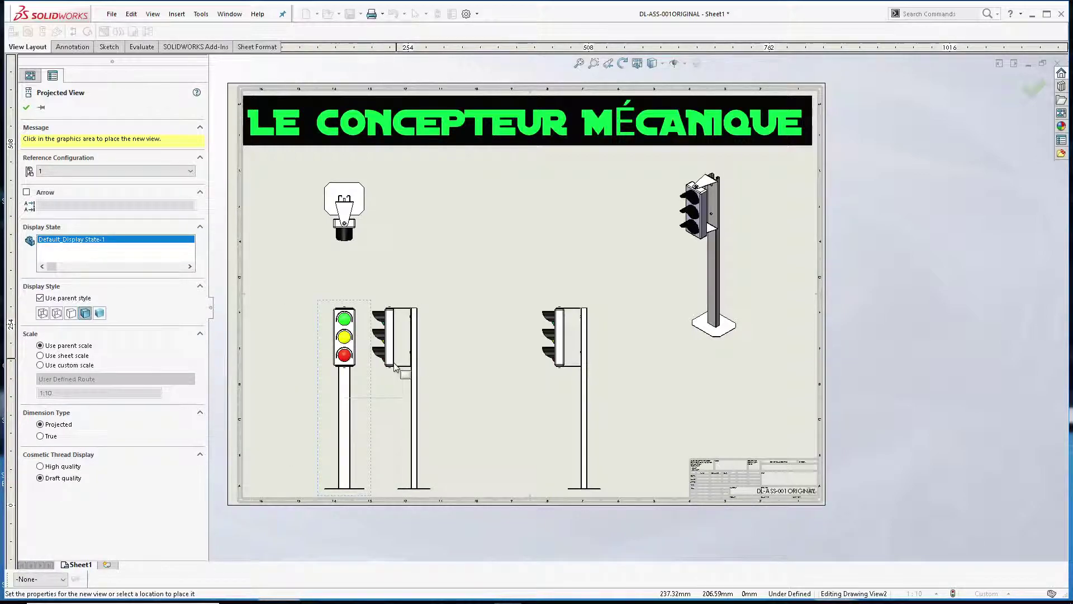
key("Escape")
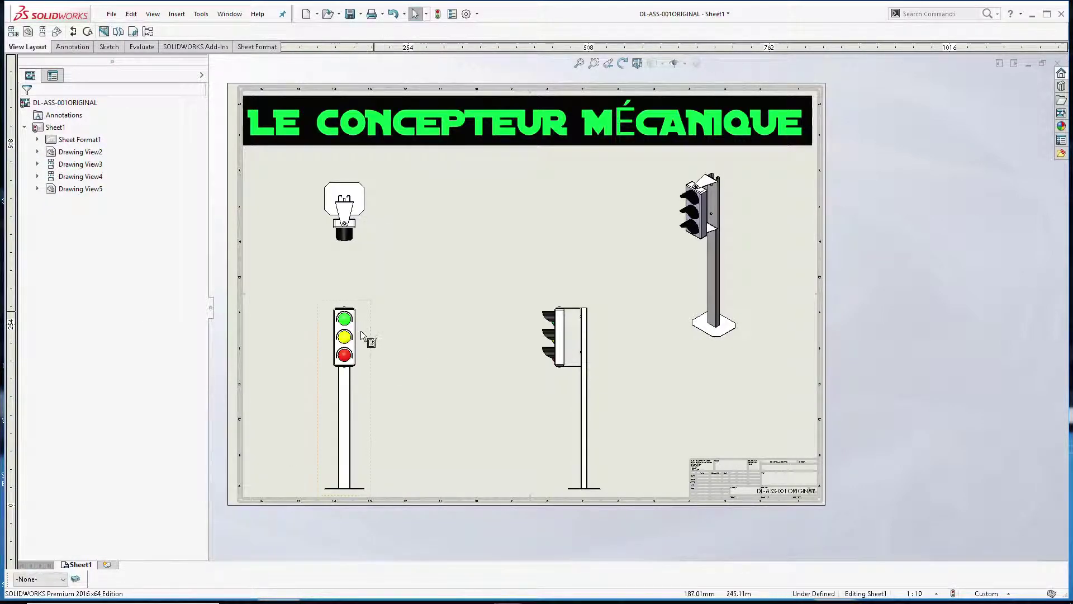
left_click(371, 345)
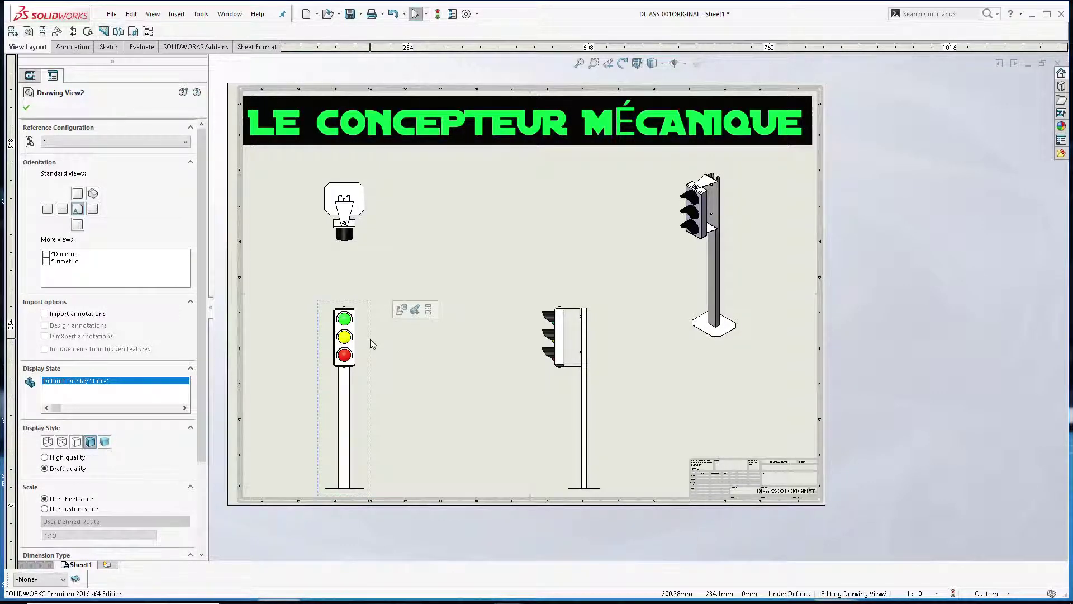
left_click(43, 33)
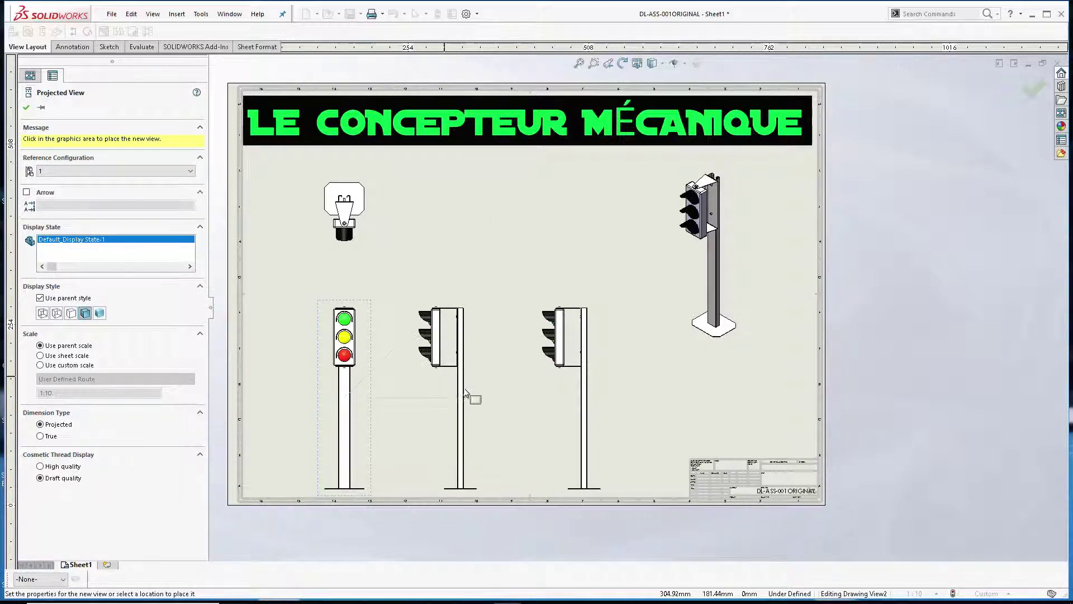
left_click(456, 391)
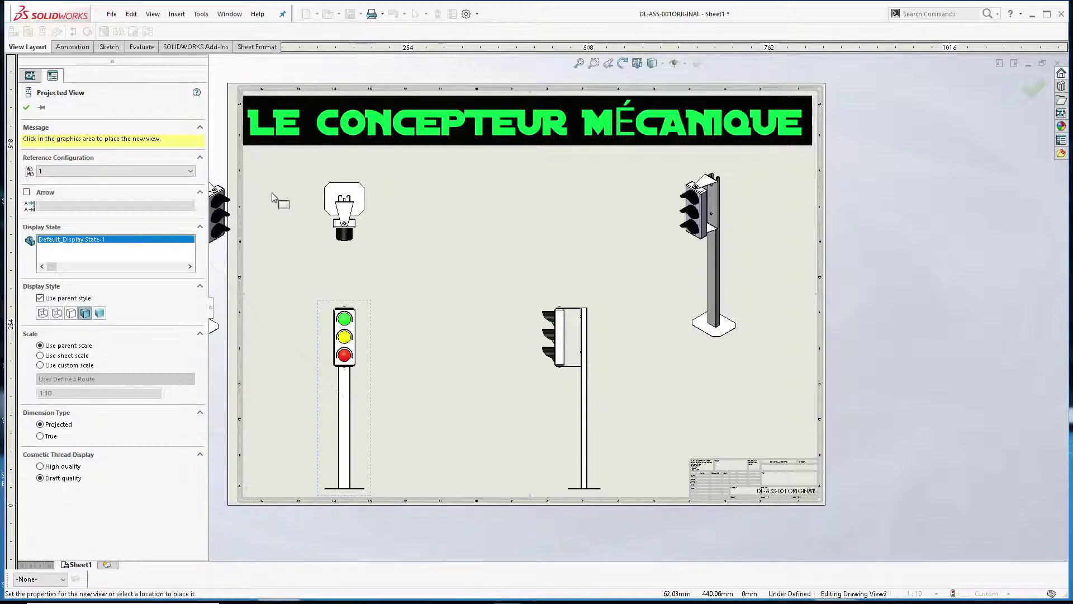
key("z")
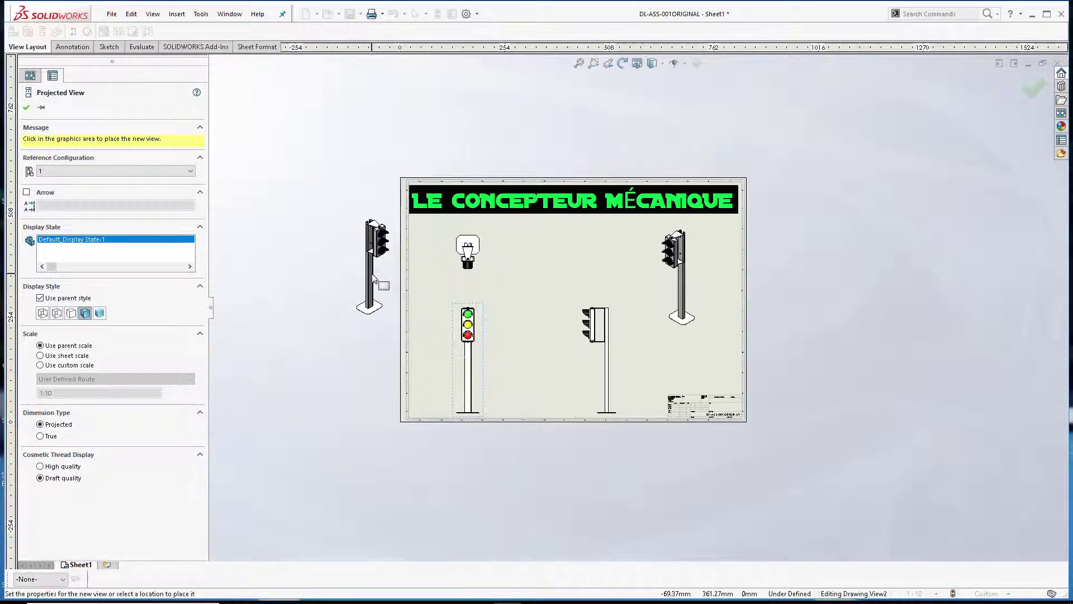
left_click(377, 277)
scroll(417, 277, "up", 2)
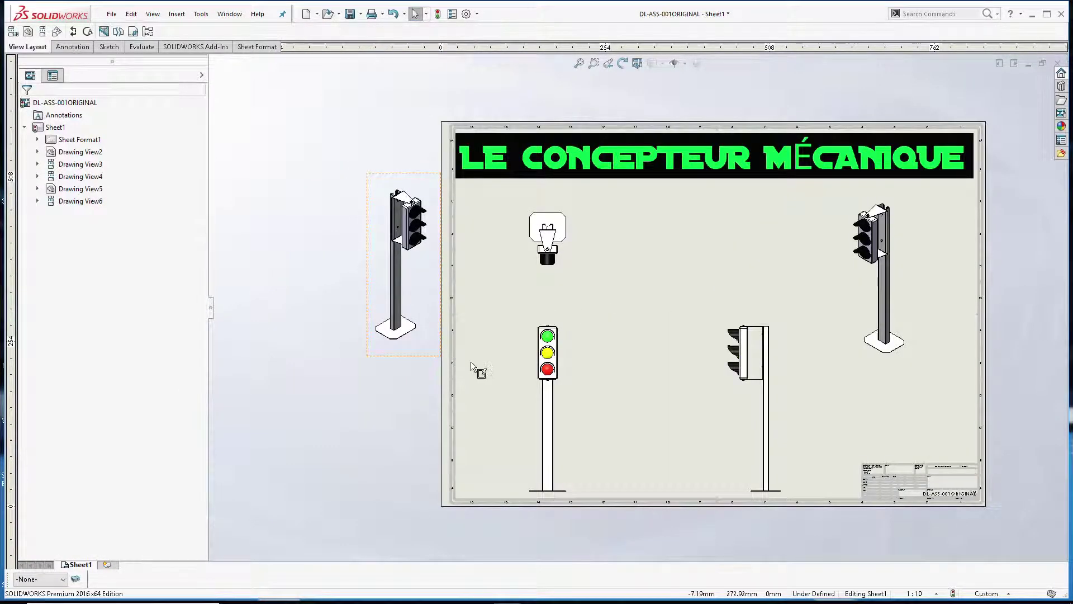
left_click(529, 400)
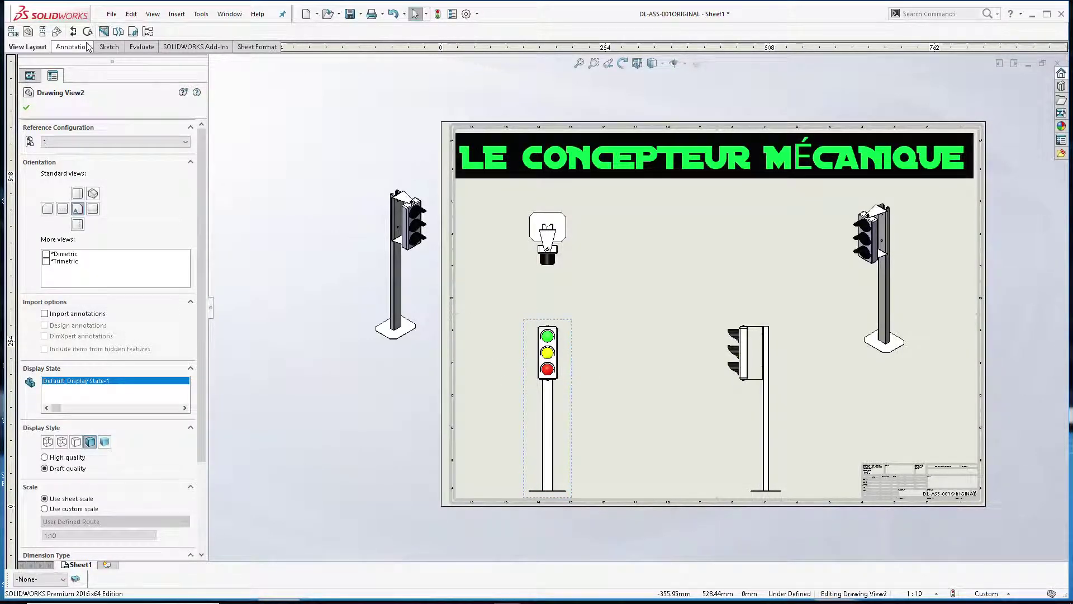
left_click(43, 32)
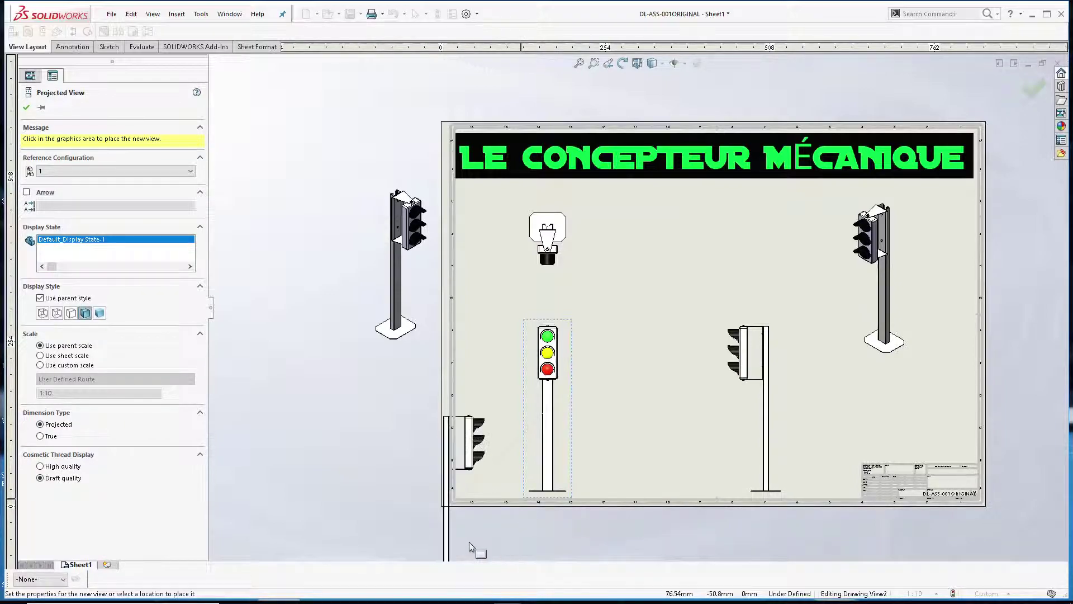
scroll(470, 539, "down", 1)
scroll(464, 538, "down", 1)
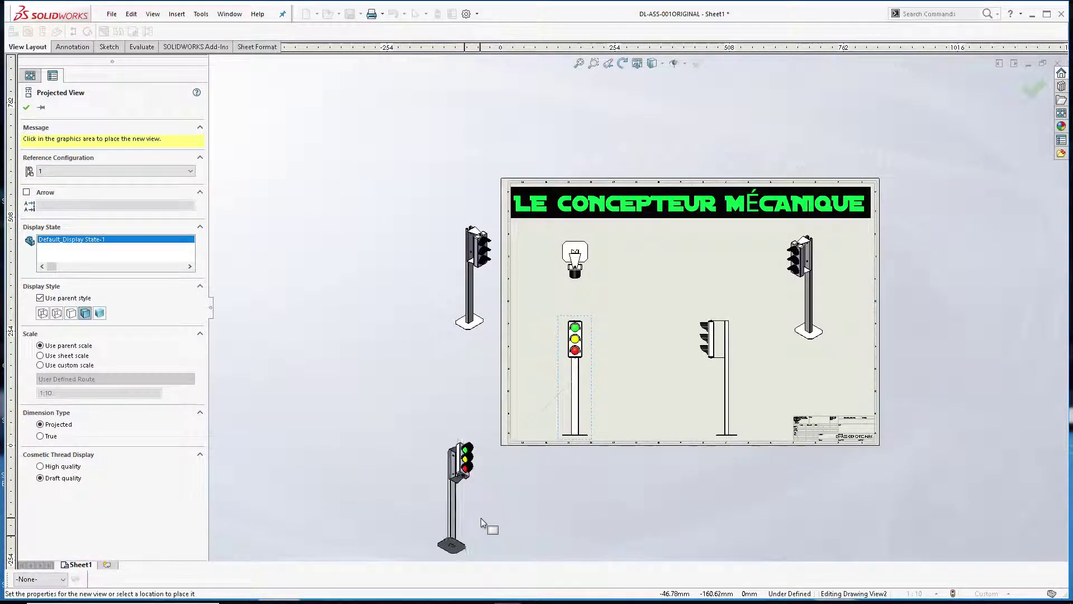
left_click(481, 518)
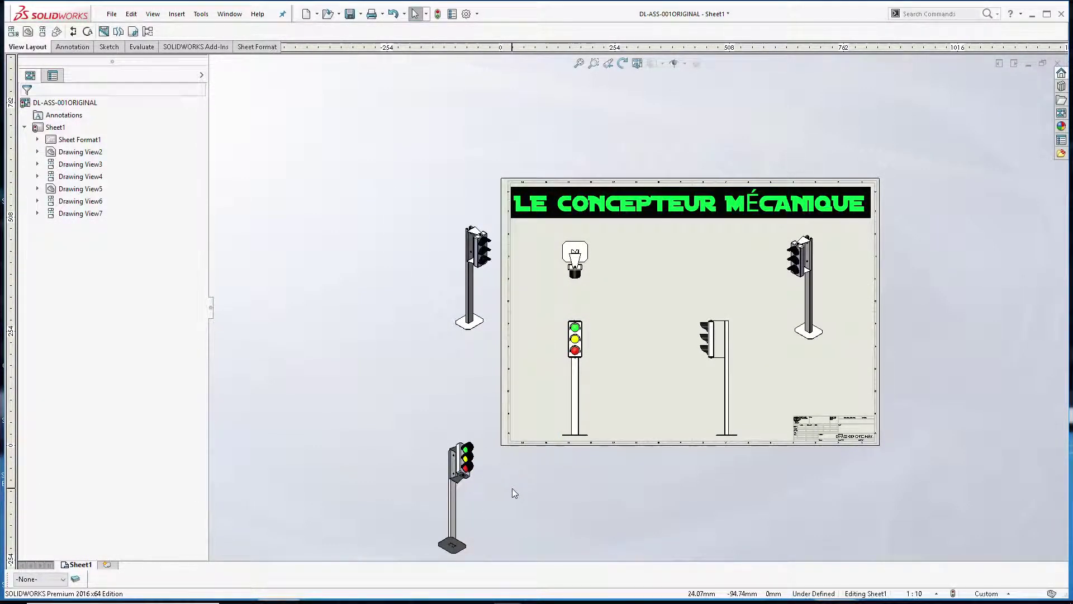
scroll(515, 470, "up", 1)
scroll(521, 468, "up", 1)
scroll(522, 468, "up", 1)
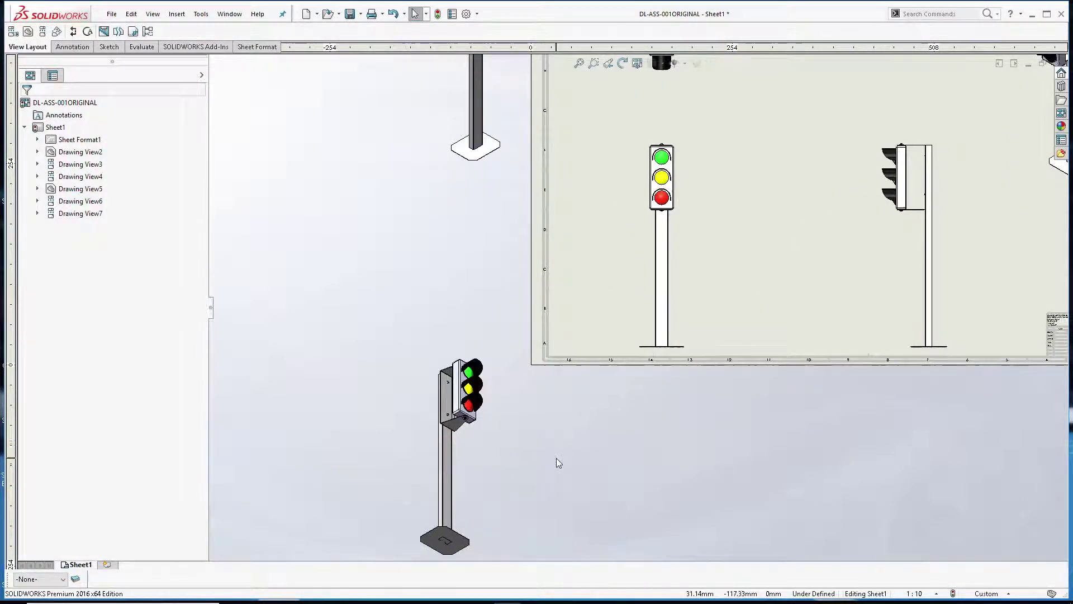
scroll(542, 230, "down", 2)
scroll(602, 152, "down", 1)
scroll(601, 152, "up", 2)
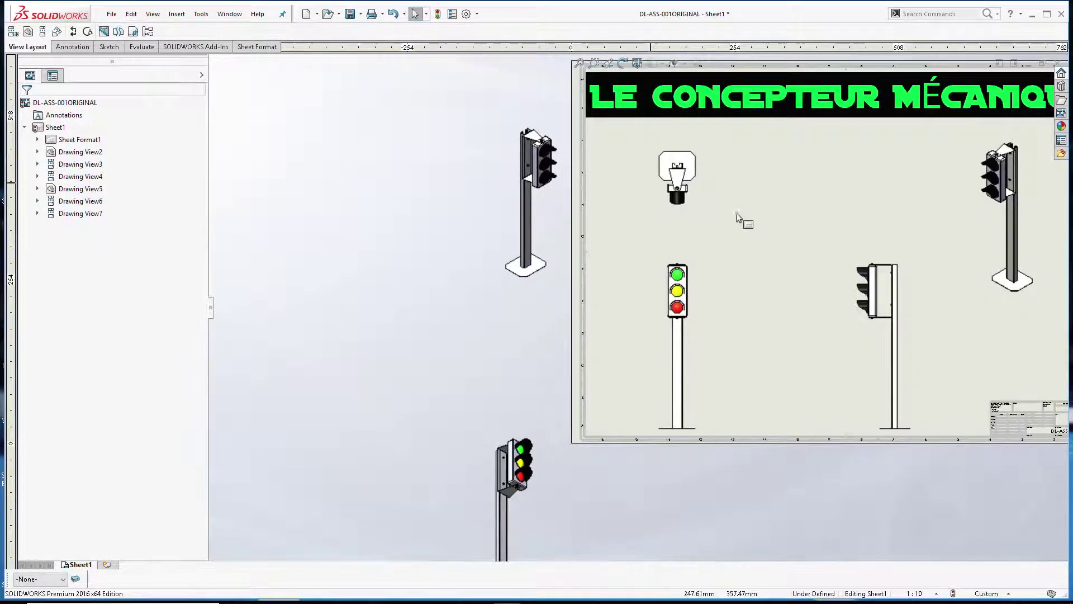
scroll(981, 240, "down", 1)
scroll(993, 250, "down", 1)
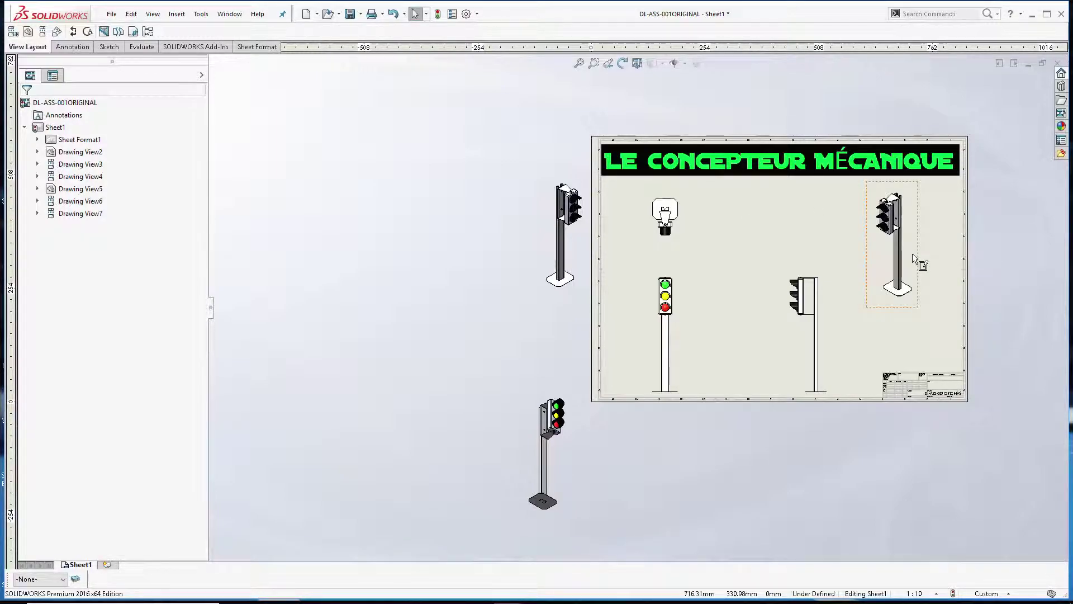
scroll(916, 256, "up", 1)
scroll(917, 253, "up", 1)
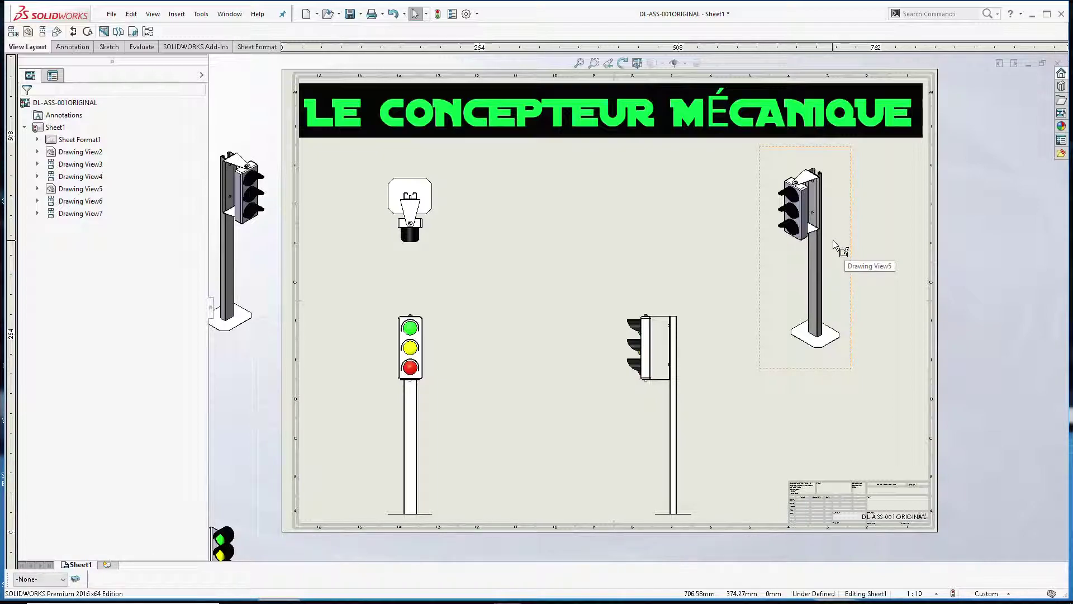
Rotate isometric Drawing View5 with 3D Drawing View to show the lights, and apply it
left_click(833, 240)
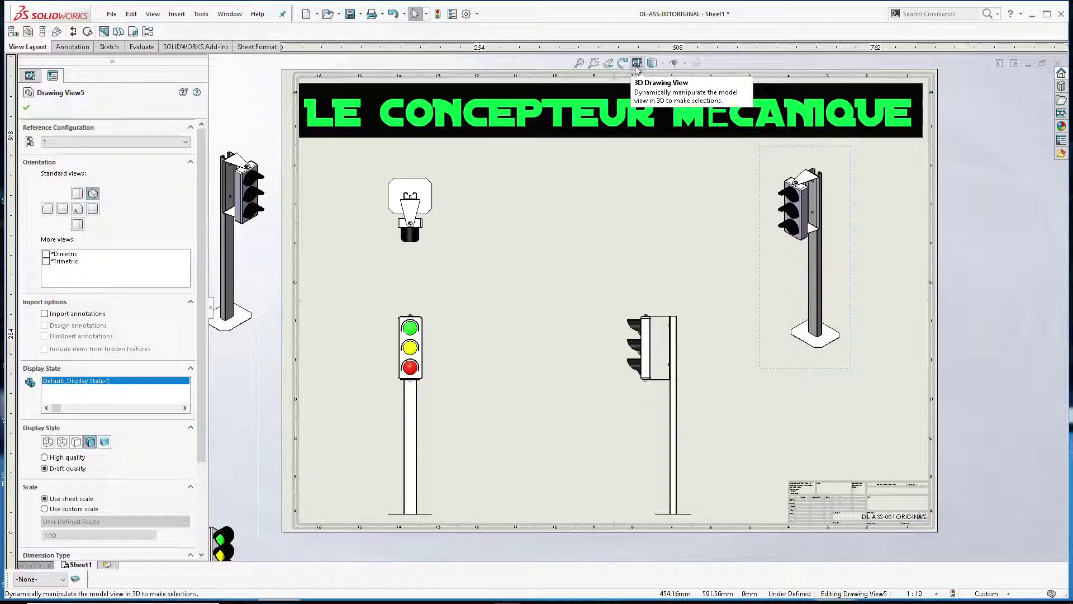
left_click(637, 63)
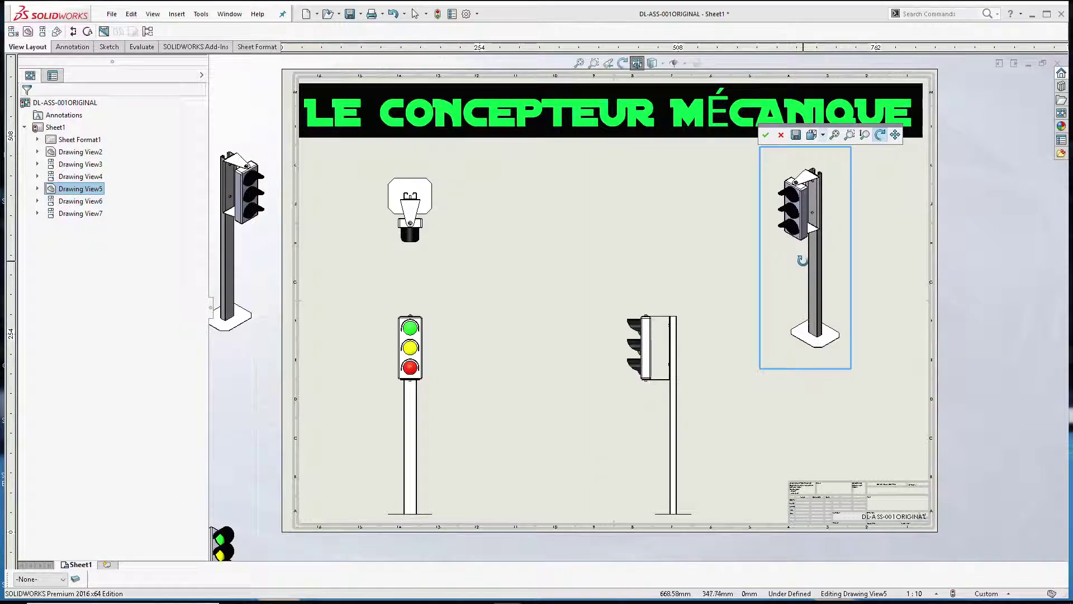
mouse_move(803, 260)
left_mouse_down()
mouse_move(865, 214)
mouse_move(828, 316)
mouse_move(839, 361)
mouse_move(821, 372)
mouse_move(803, 330)
mouse_move(809, 314)
mouse_move(831, 328)
mouse_move(807, 330)
mouse_move(803, 319)
left_mouse_up()
scroll(799, 314, "up", 1)
scroll(750, 304, "down", 1)
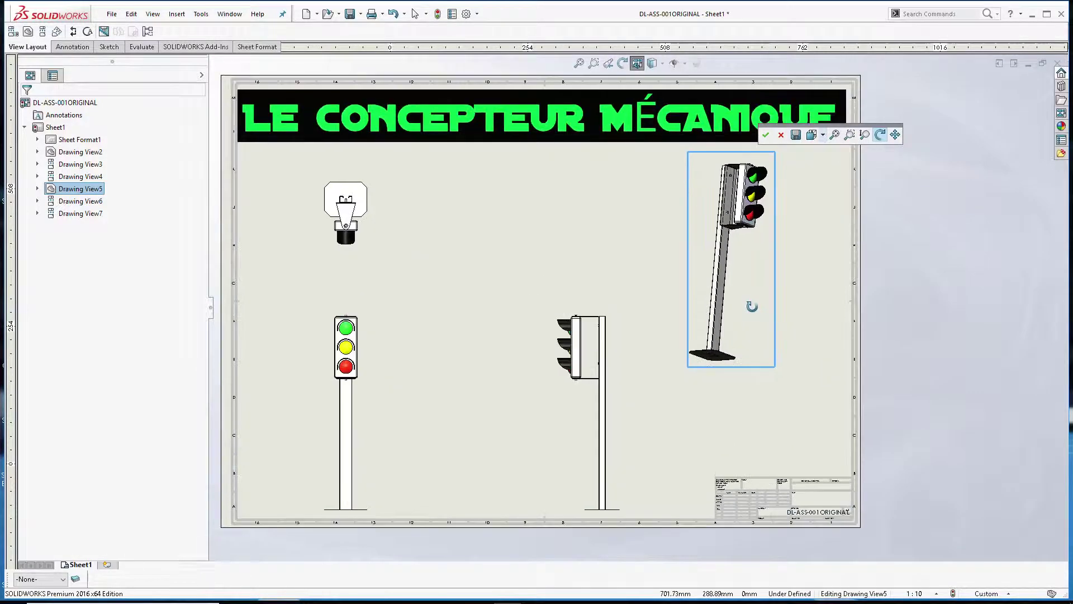
mouse_move(729, 293)
left_mouse_down()
mouse_move(730, 301)
mouse_move(728, 248)
mouse_move(714, 293)
mouse_move(755, 283)
left_mouse_up()
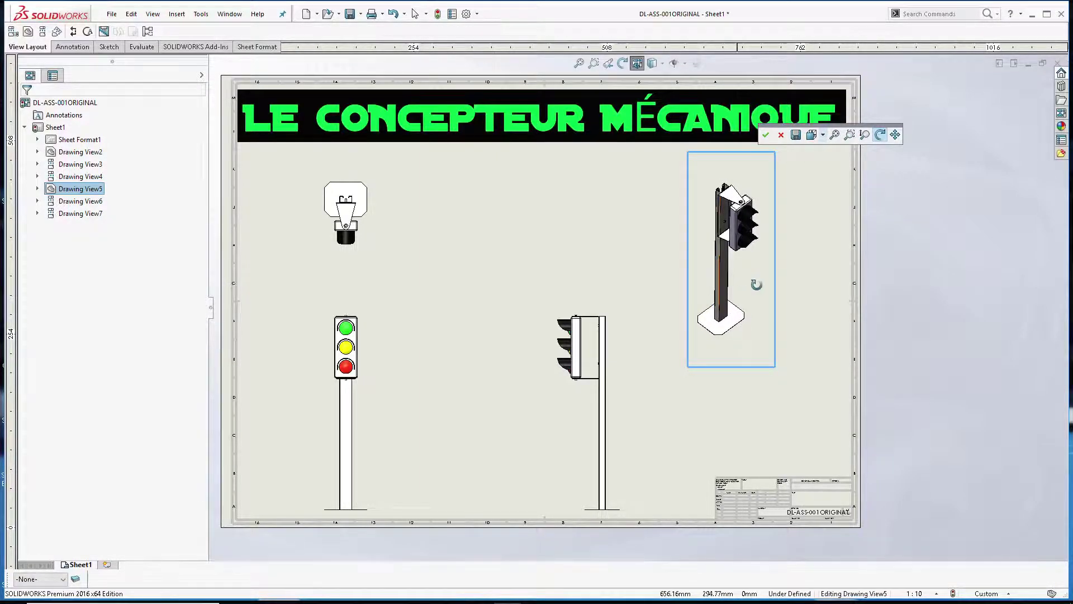
left_click(766, 136)
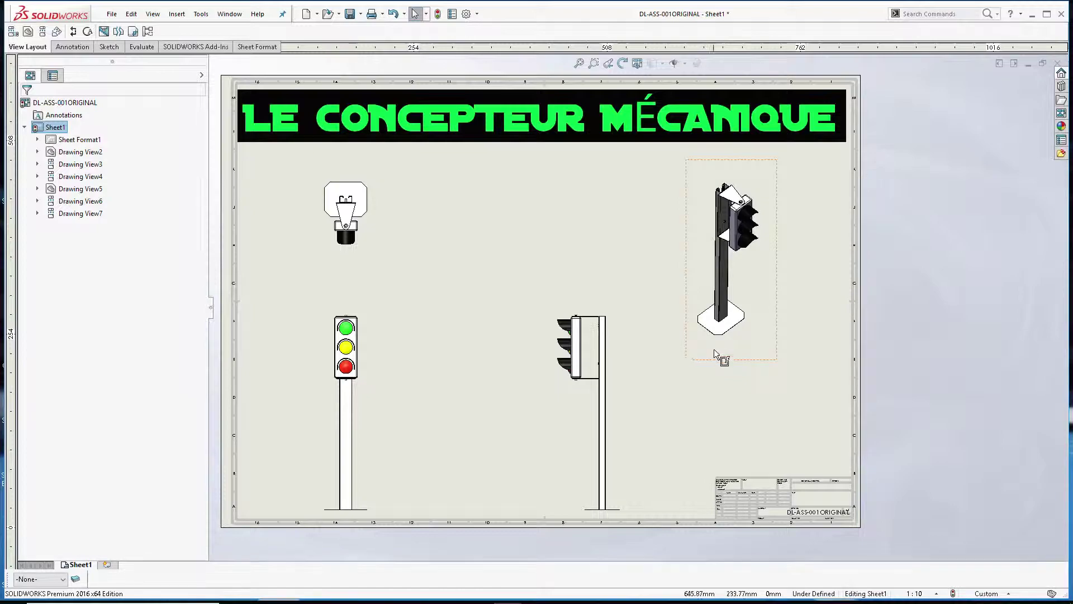
Zoom around the sheet, then select Drawing View5 to show its view properties
scroll(717, 354, "down", 1)
scroll(717, 354, "down", 1)
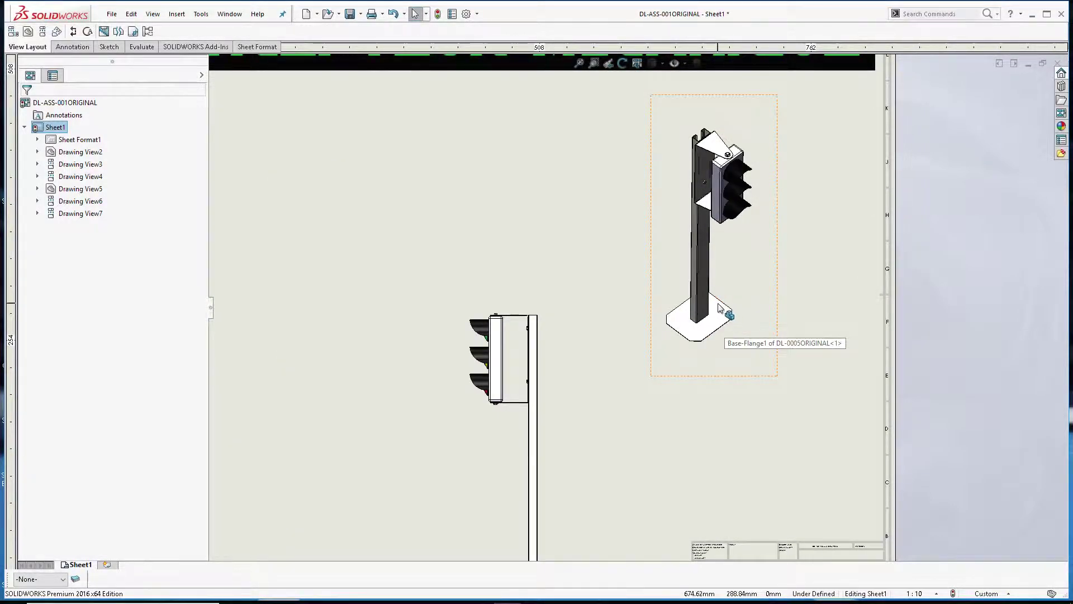
scroll(719, 307, "up", 1)
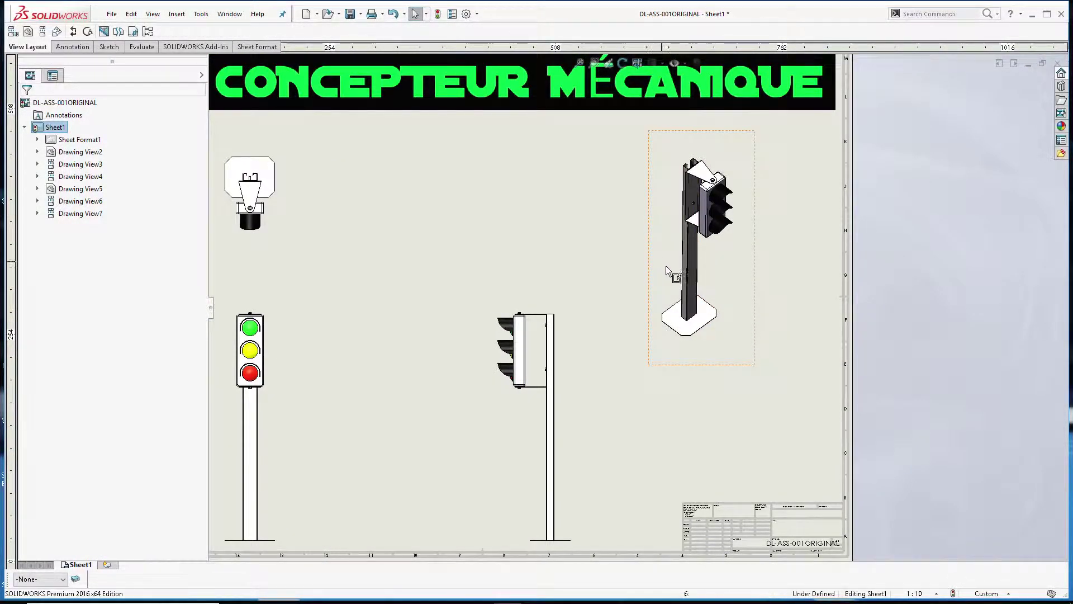
scroll(686, 201, "down", 1)
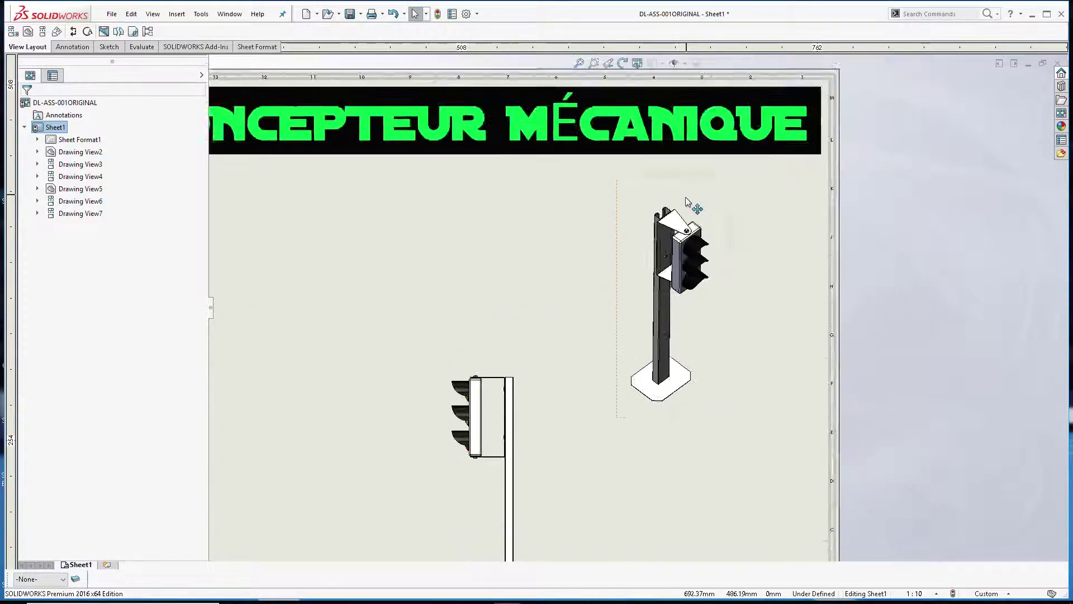
scroll(686, 201, "up", 1)
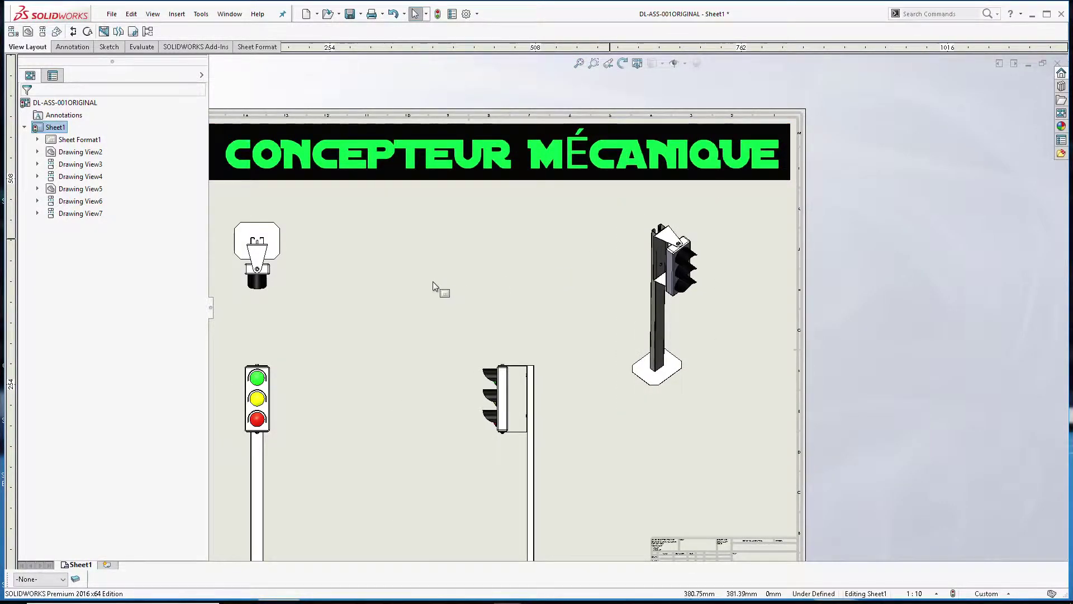
scroll(433, 281, "up", 1)
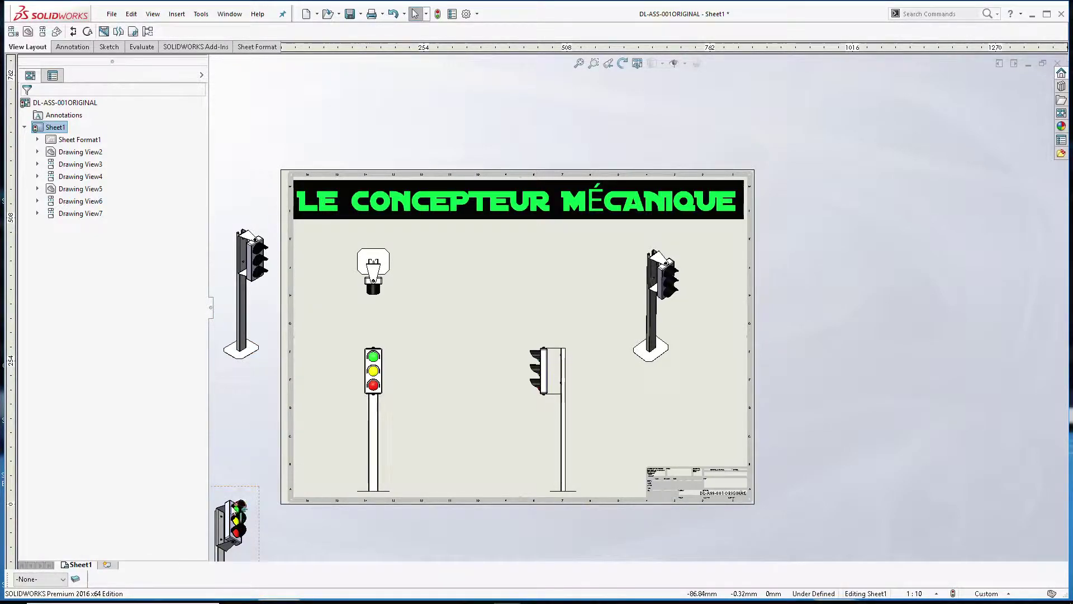
scroll(338, 496, "up", 1)
scroll(412, 454, "down", 1)
scroll(710, 208, "up", 1)
scroll(824, 169, "down", 1)
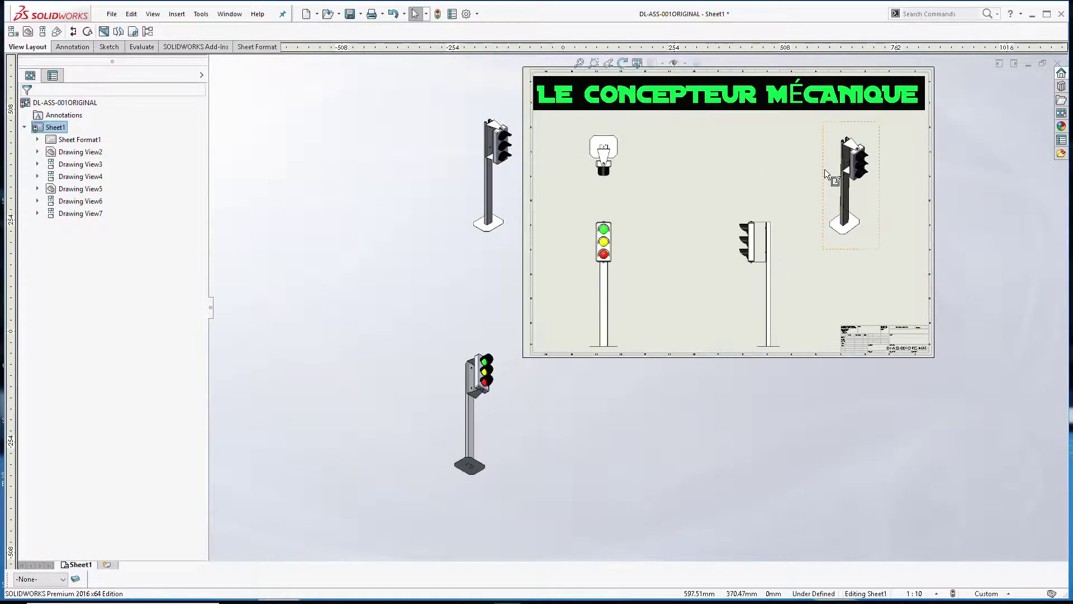
scroll(824, 169, "down", 3)
left_click(699, 114)
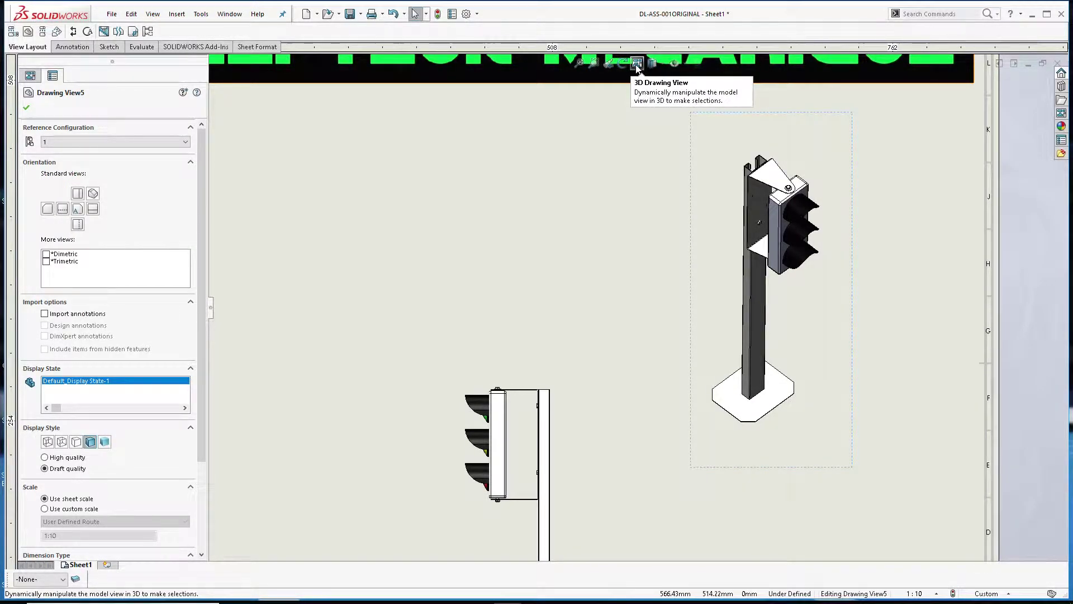
Tilt the traffic light in Drawing View5 to a steep view from above
left_click(637, 63)
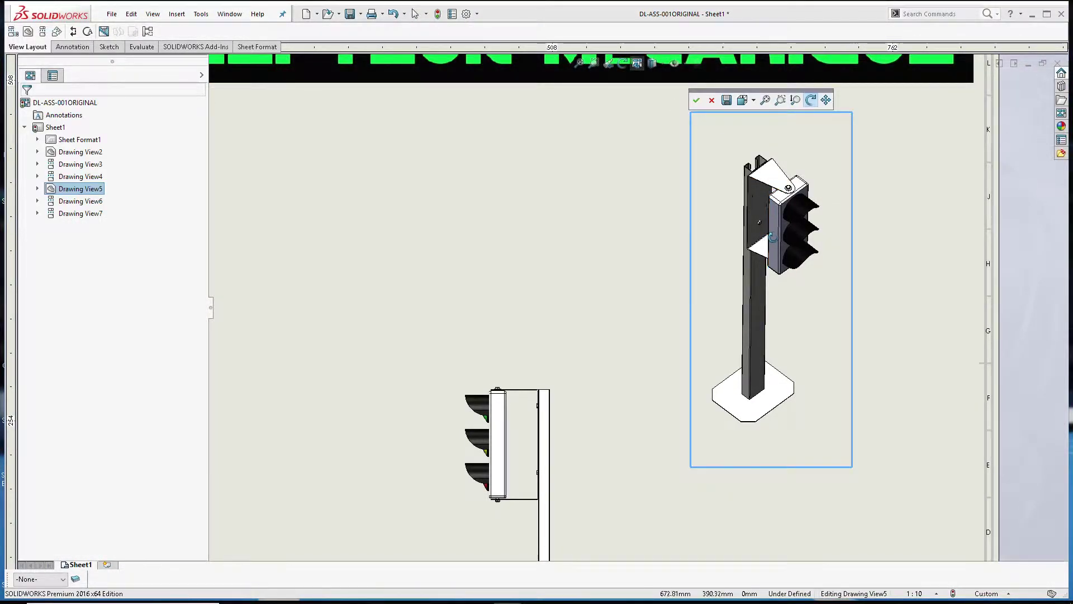
mouse_move(775, 237)
left_mouse_down()
mouse_move(778, 206)
mouse_move(765, 326)
mouse_move(769, 296)
left_mouse_up()
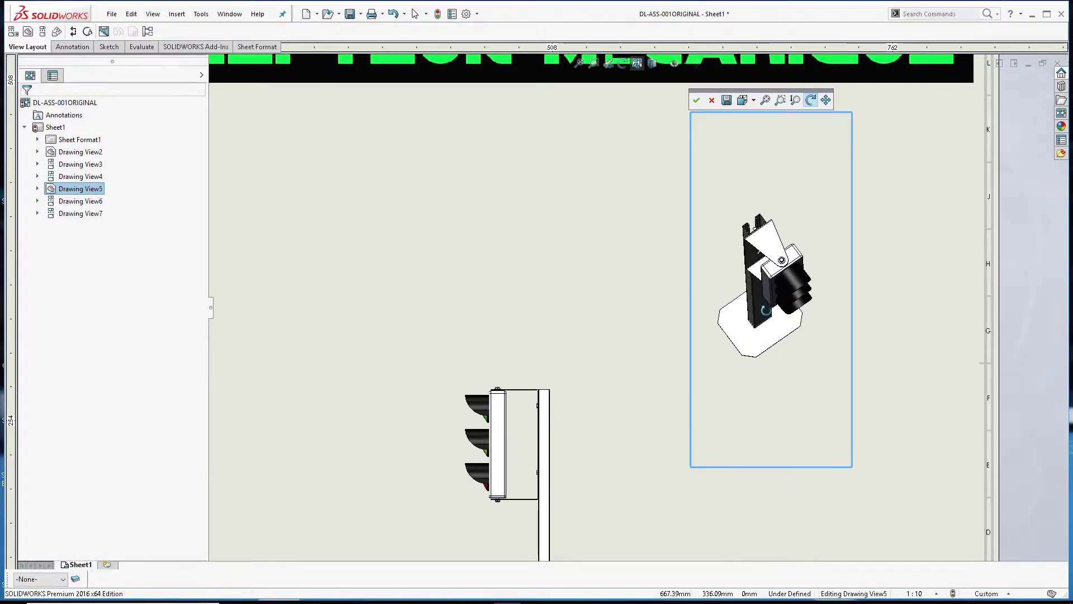
left_click(696, 101)
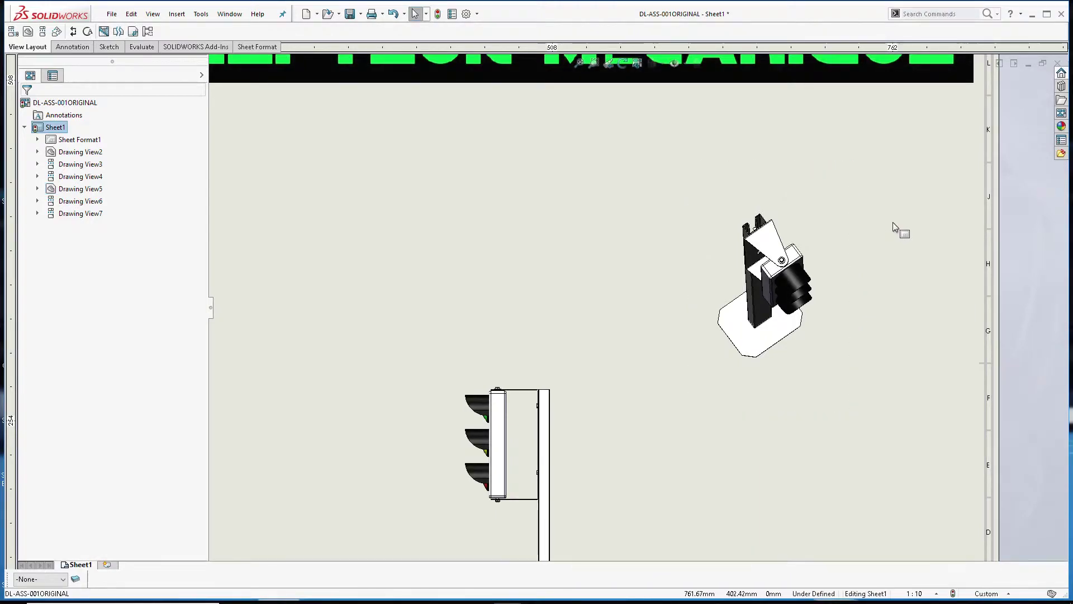